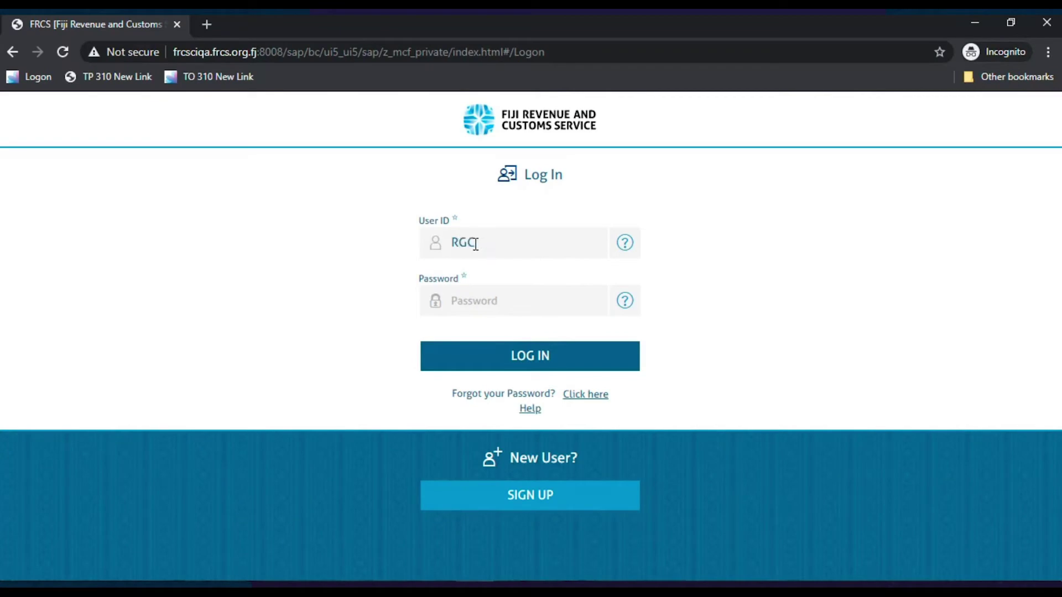
Log in to the FRCS portal with the User ID and password
left_click(493, 302)
type("*********")
key("Return")
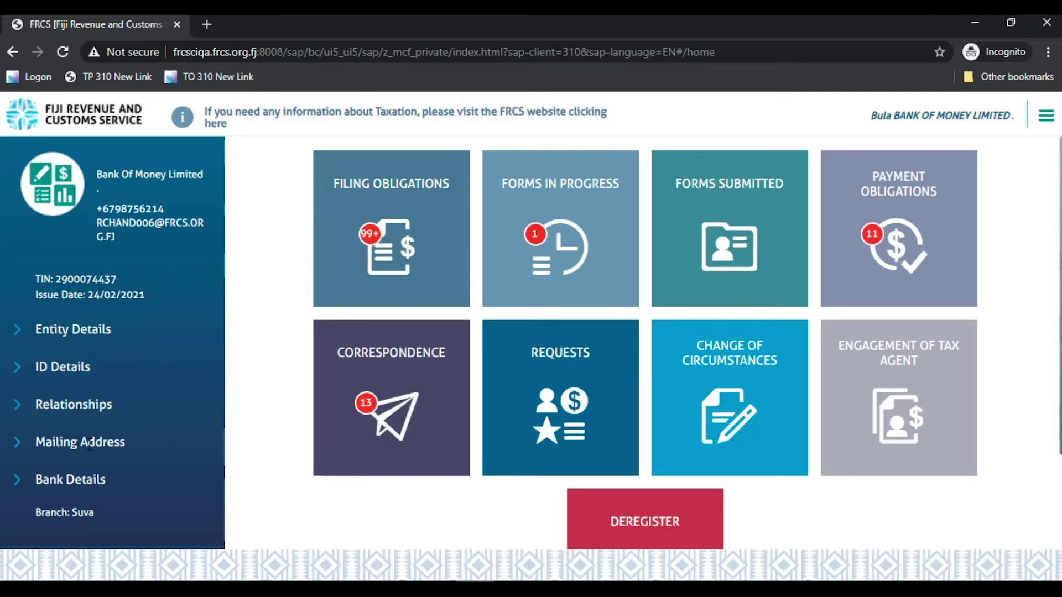
From Filing Obligations, open the Rental Annual Report – Fiscal Year 2020
left_click(406, 215)
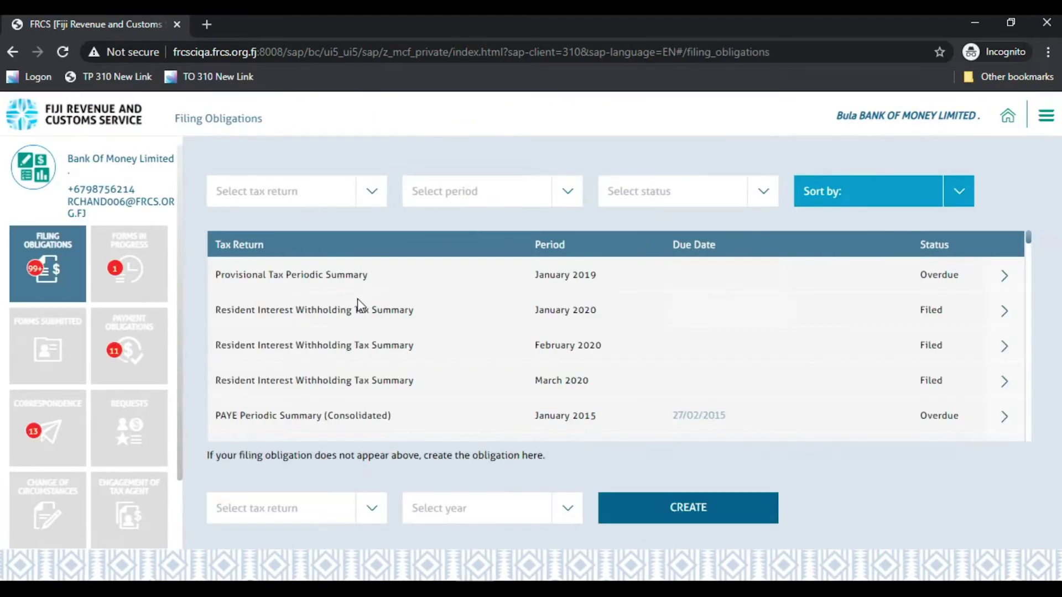
scroll(373, 313, "down", 15)
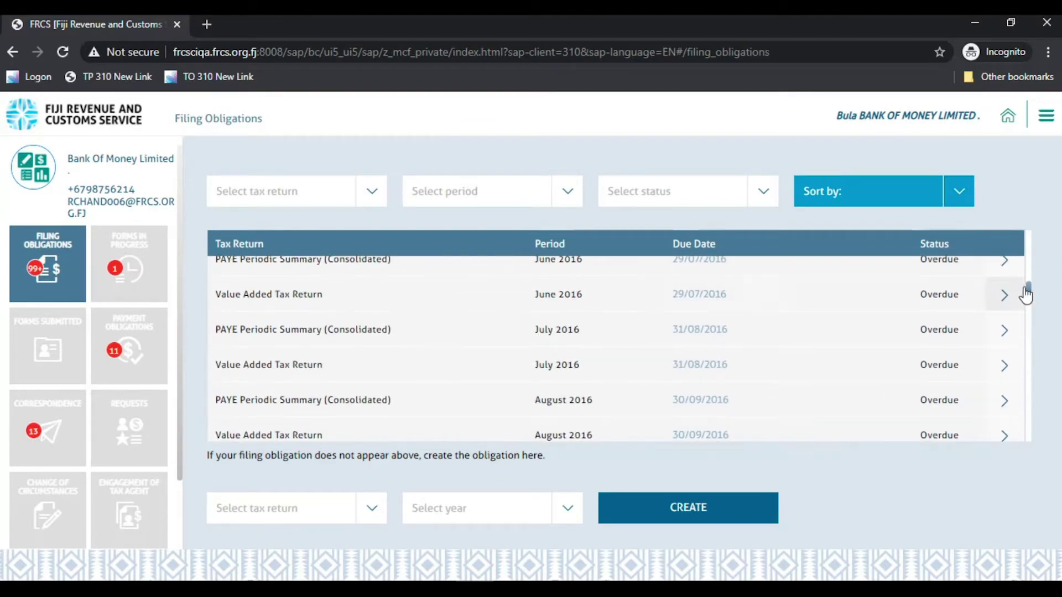
left_click_drag(1027, 285, 1028, 439)
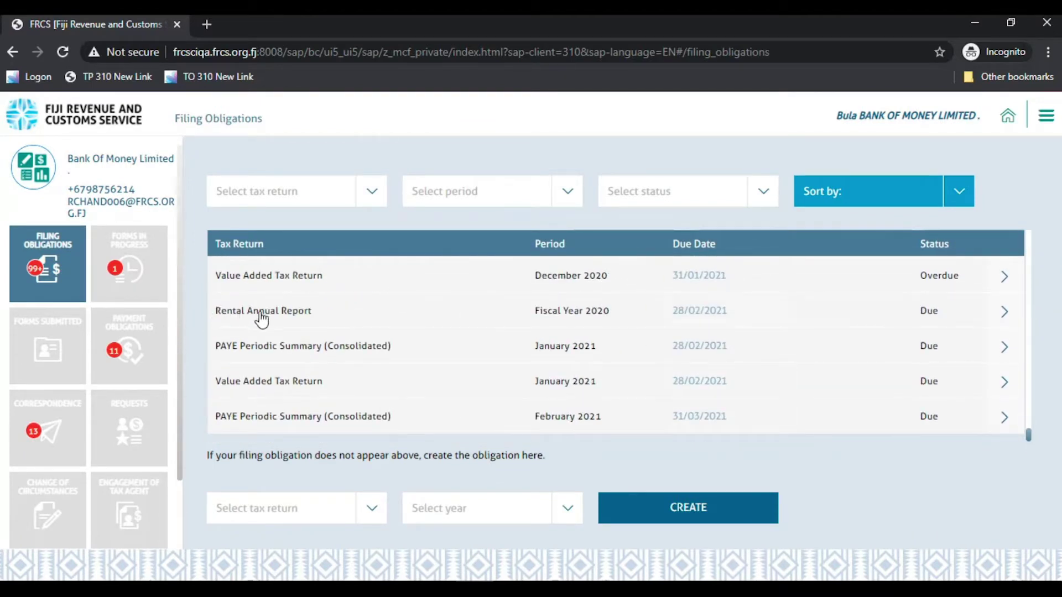
left_click(989, 318)
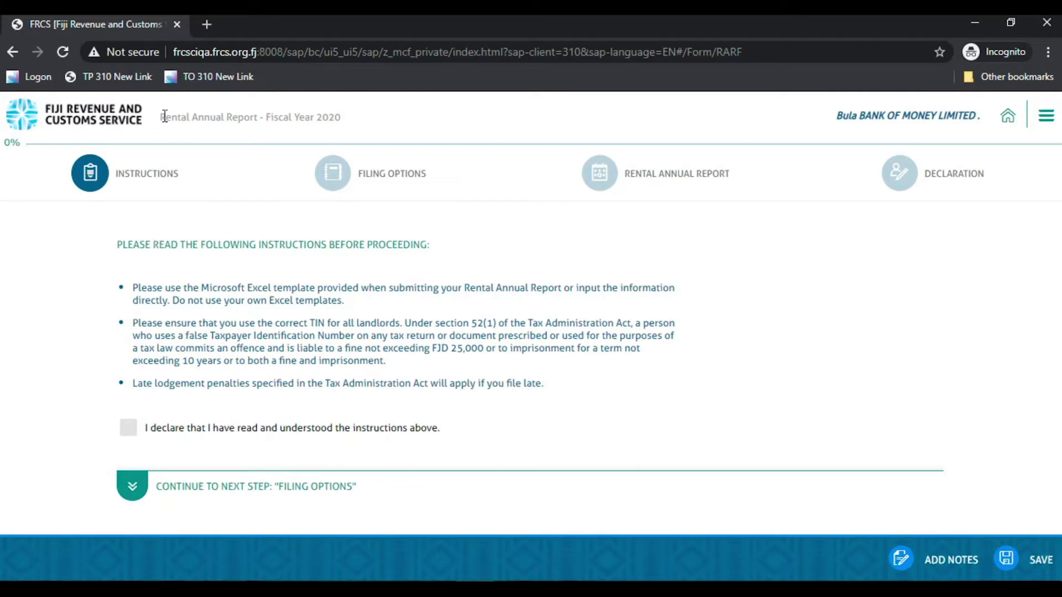
Confirm the instructions have been read and understood, then proceed to Filing Options
left_click_drag(164, 115, 335, 112)
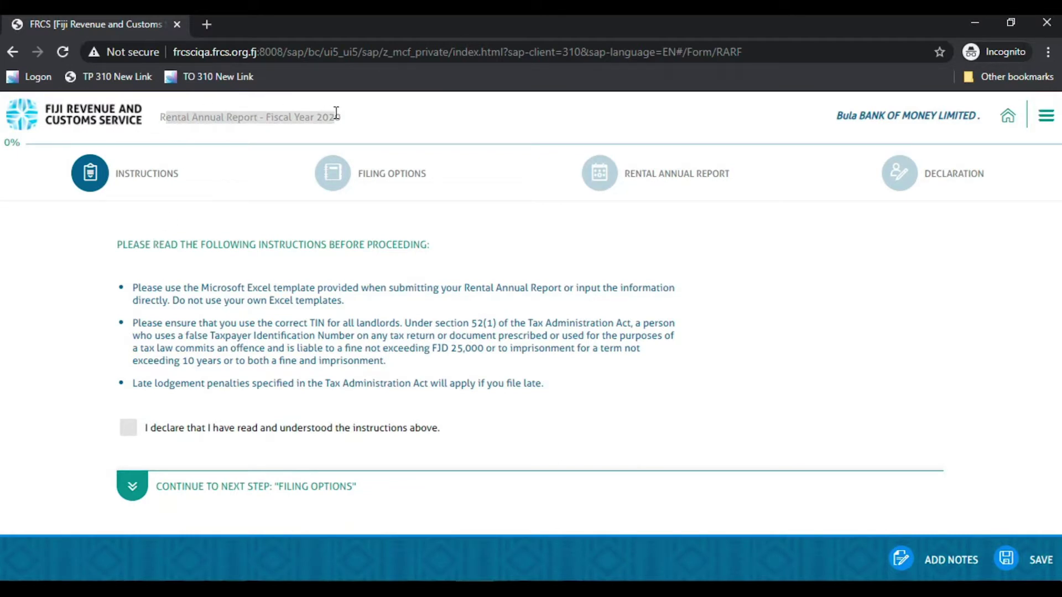
triple_click(166, 245)
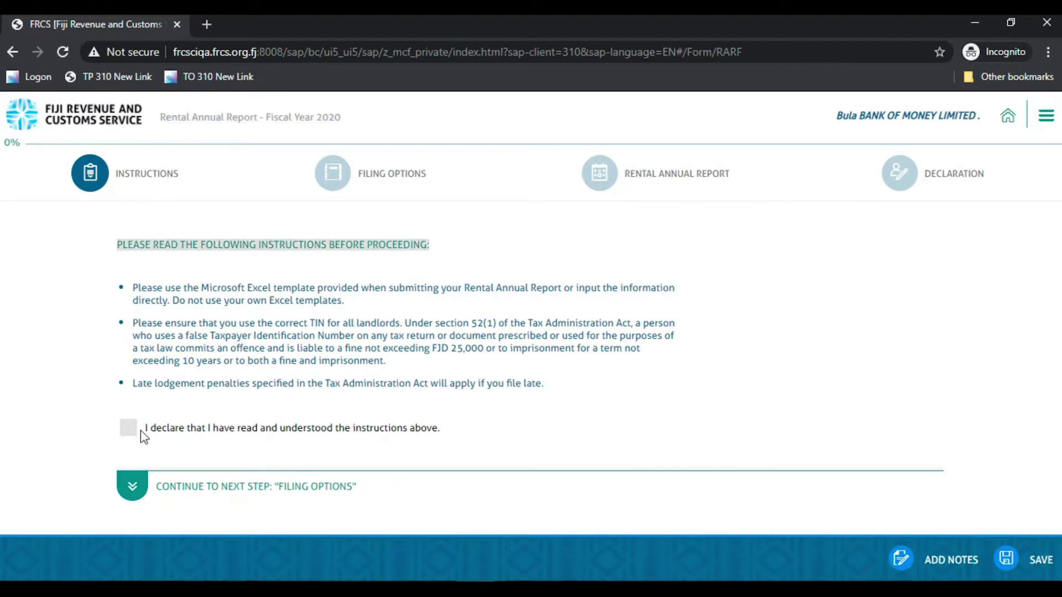
left_click(127, 434)
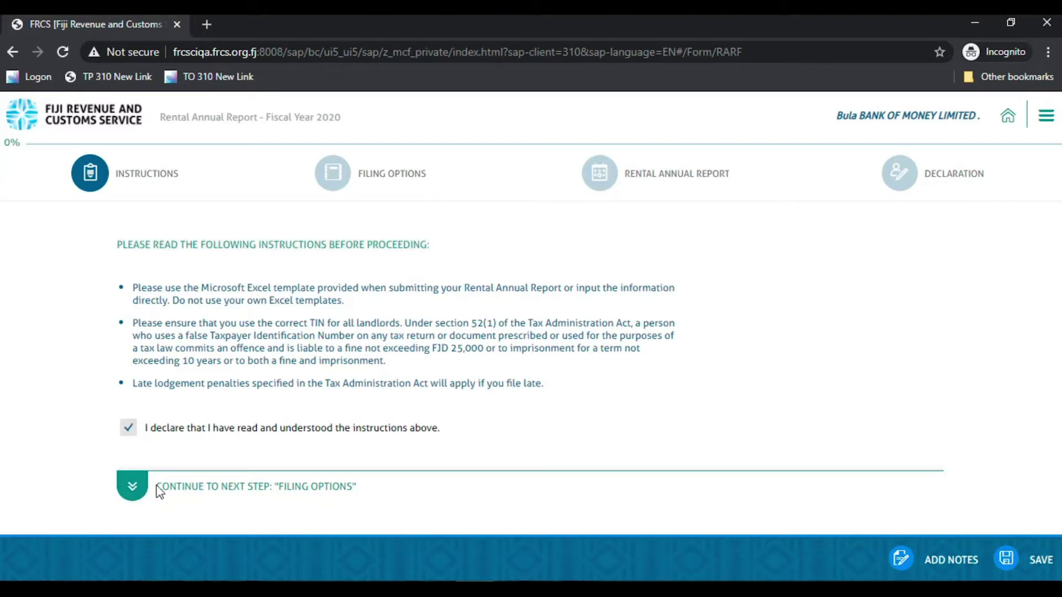
left_click_drag(157, 486, 361, 487)
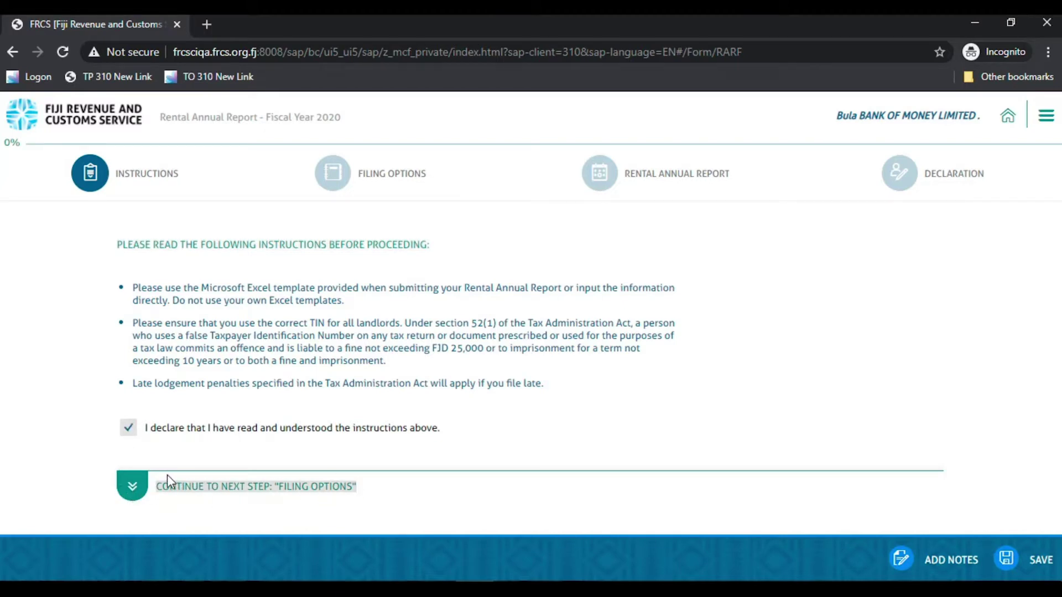
left_click(132, 486)
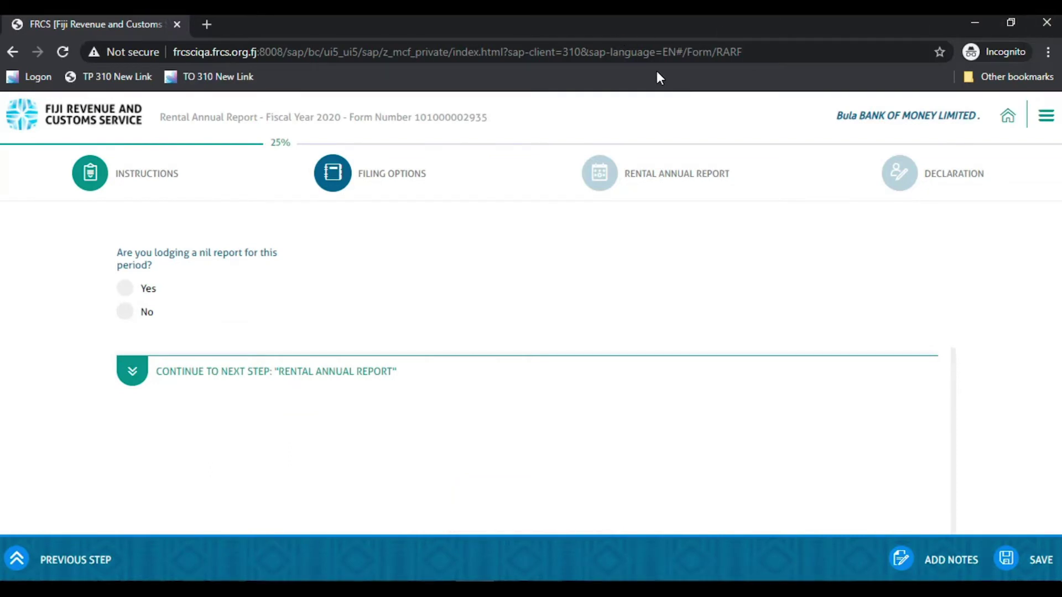
Try answering Yes to a nil report with reason 'No activities during the year'
key("XF86MonBrightnessDown")
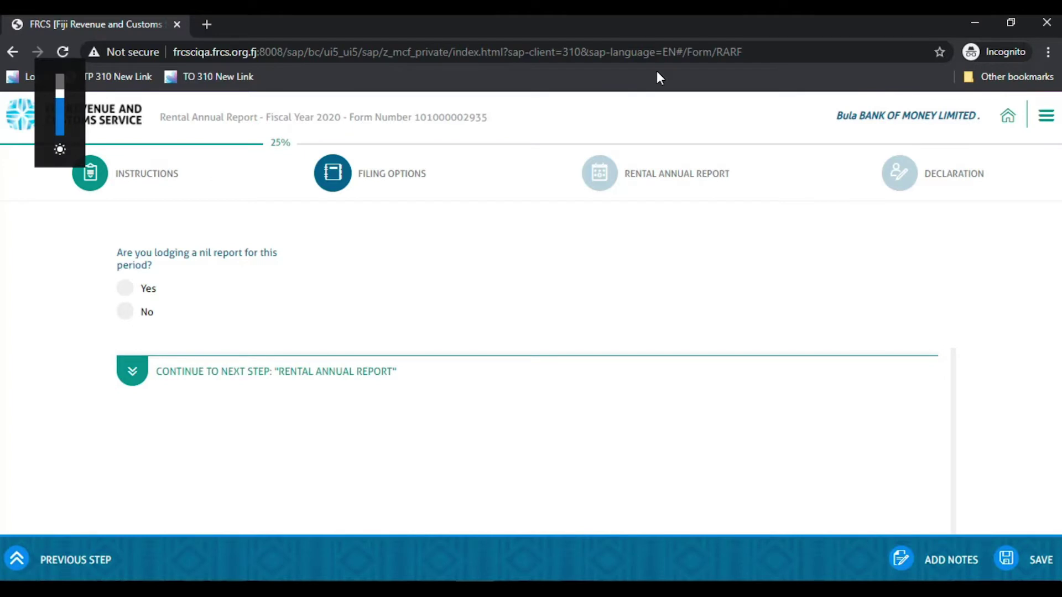
left_click(127, 289)
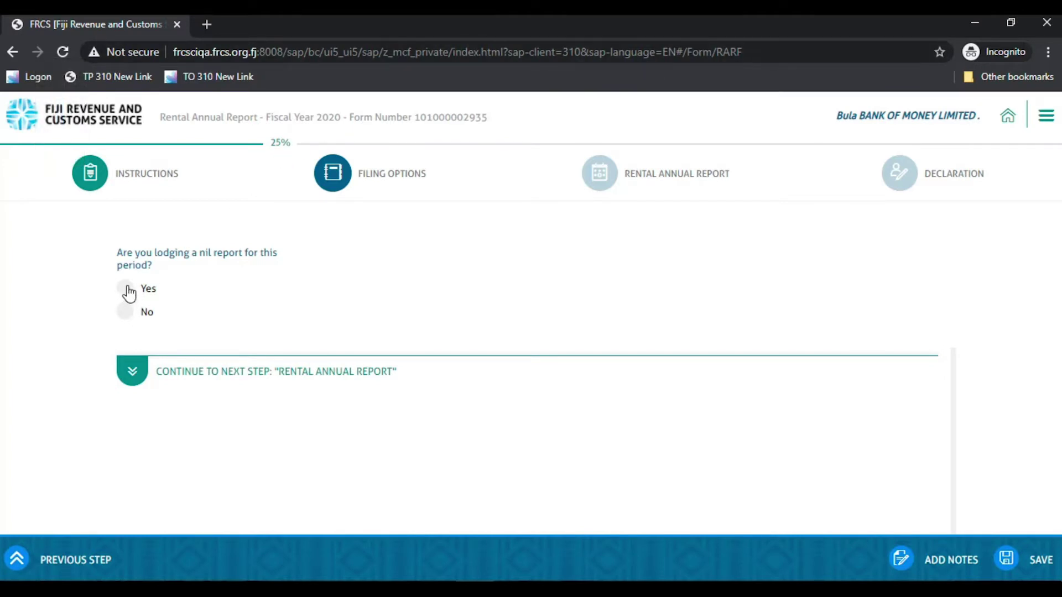
left_click(484, 310)
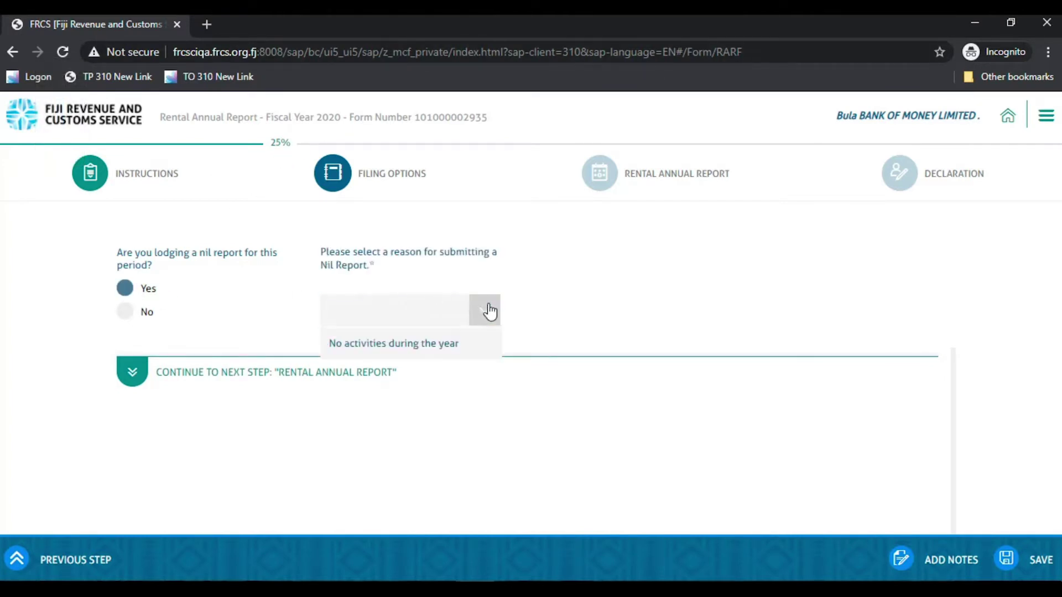
left_click(389, 345)
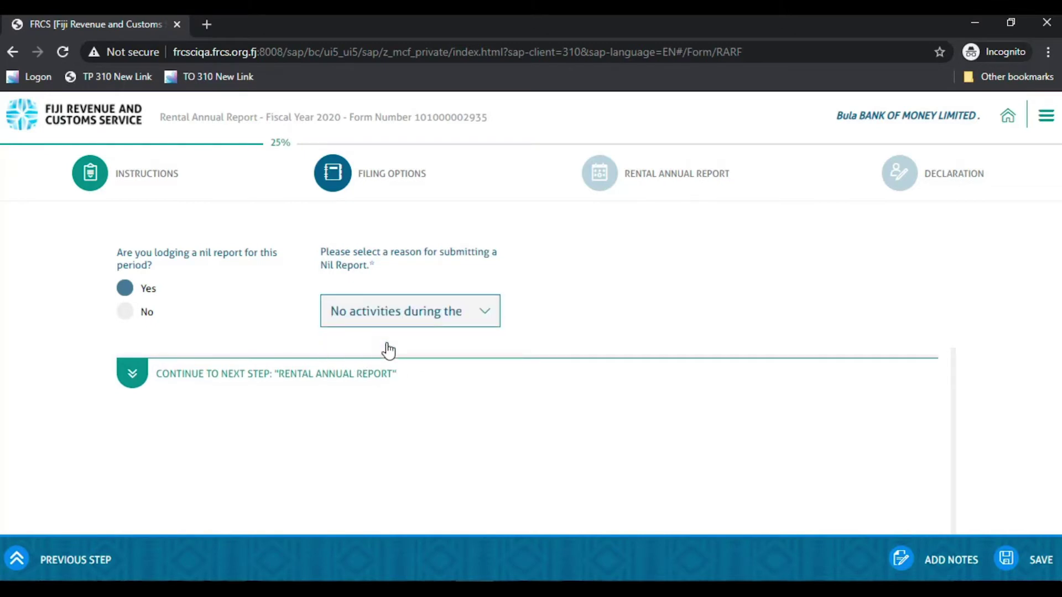
left_click(154, 375)
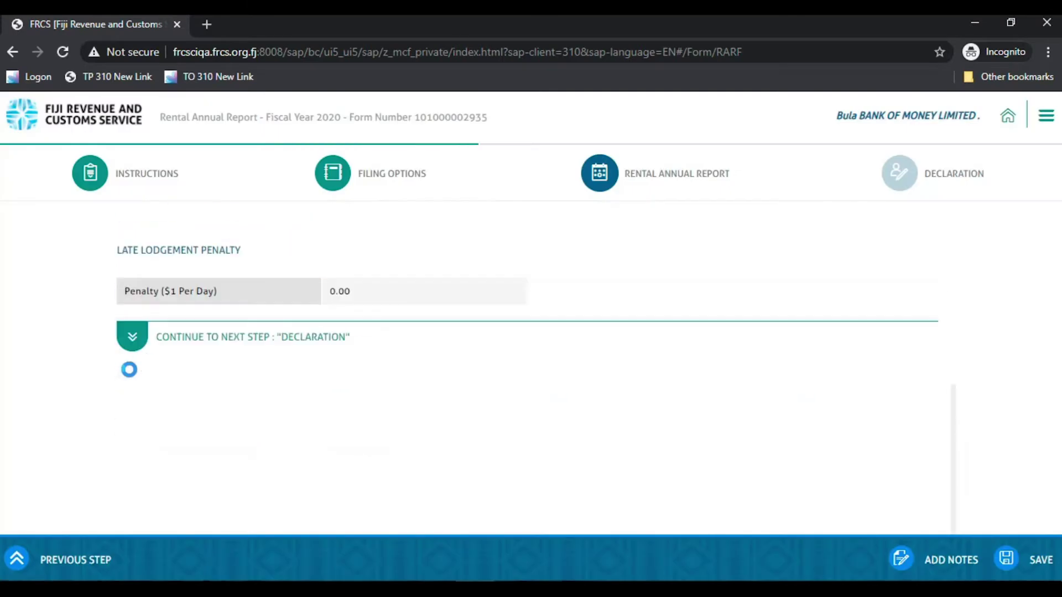
Change the nil-report answer to No and continue to the Rental Annual Report step
left_click(126, 328)
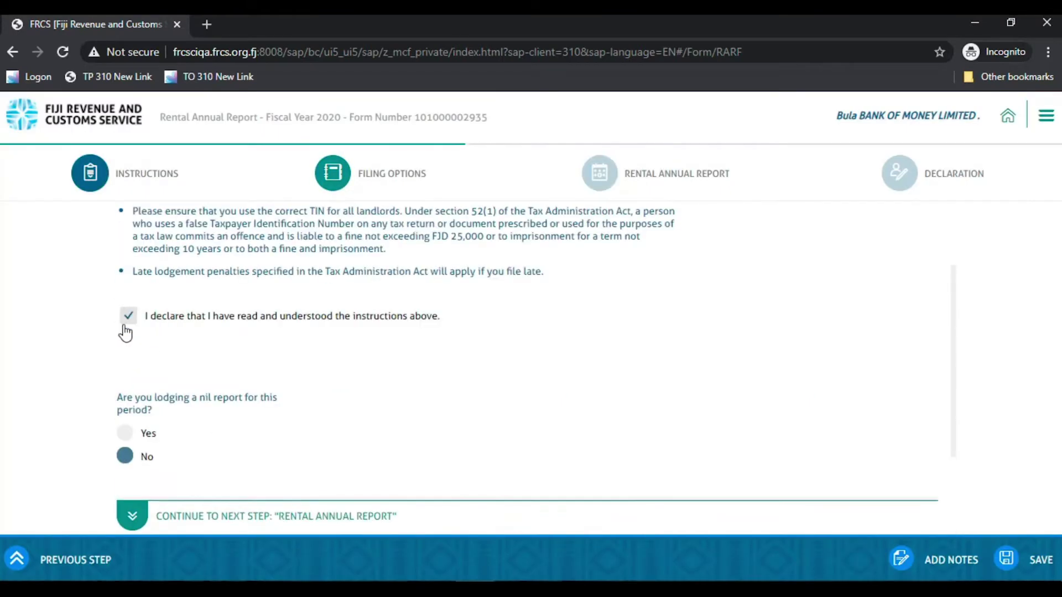
scroll(165, 374, "down", 1)
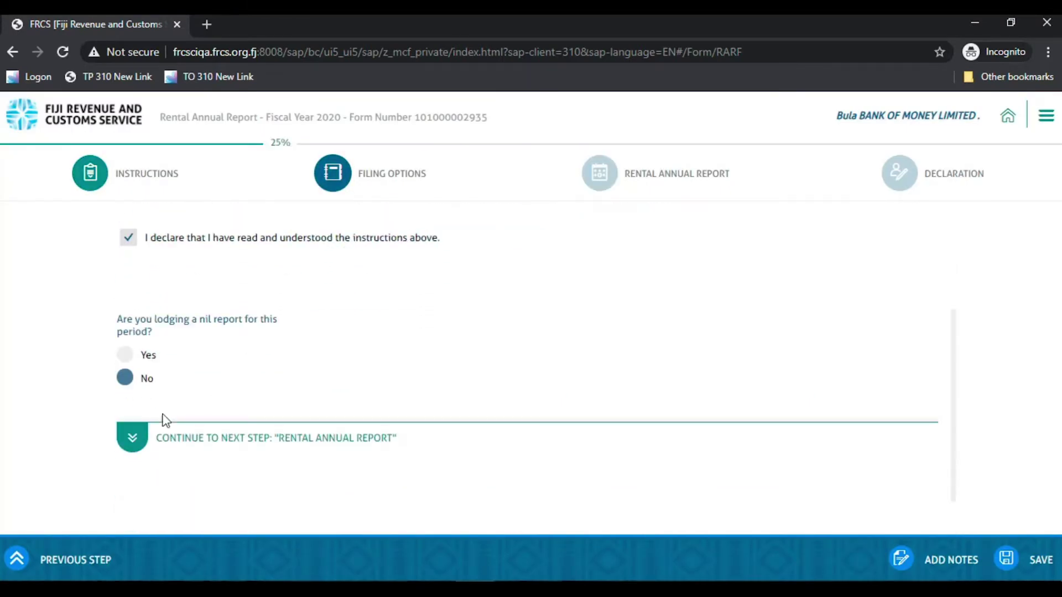
left_click_drag(160, 438, 394, 436)
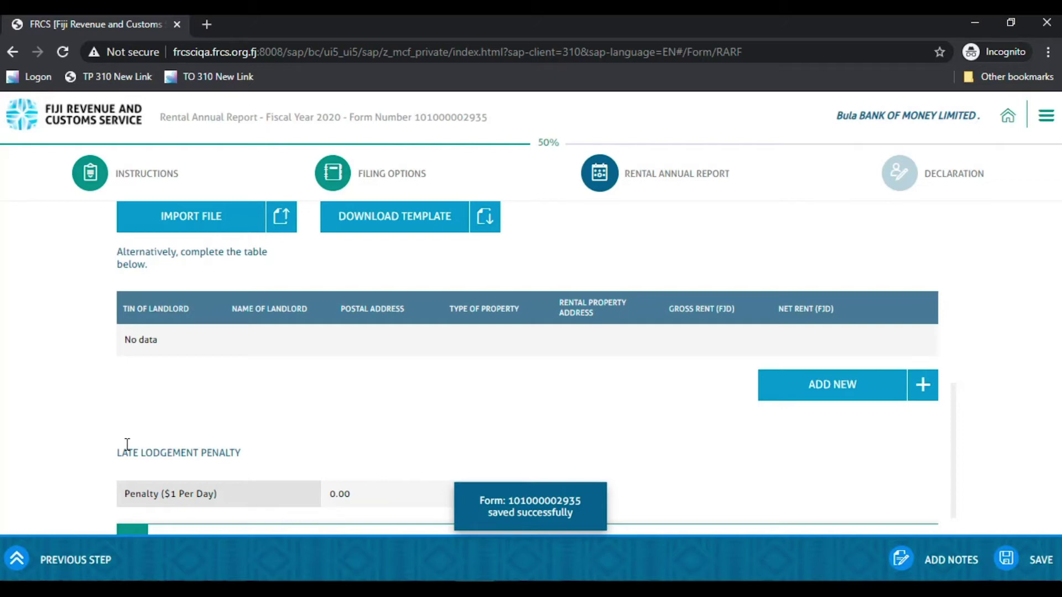
Download the Rental Annual Excel template and open it with editing enabled
scroll(127, 444, "up", 2)
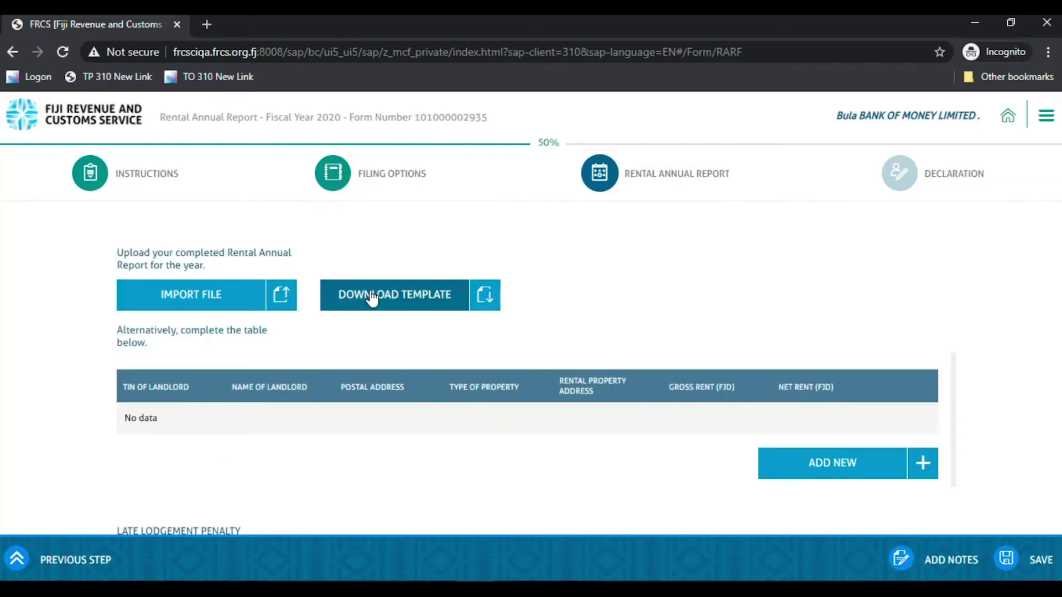
left_click(372, 296)
left_click(18, 559)
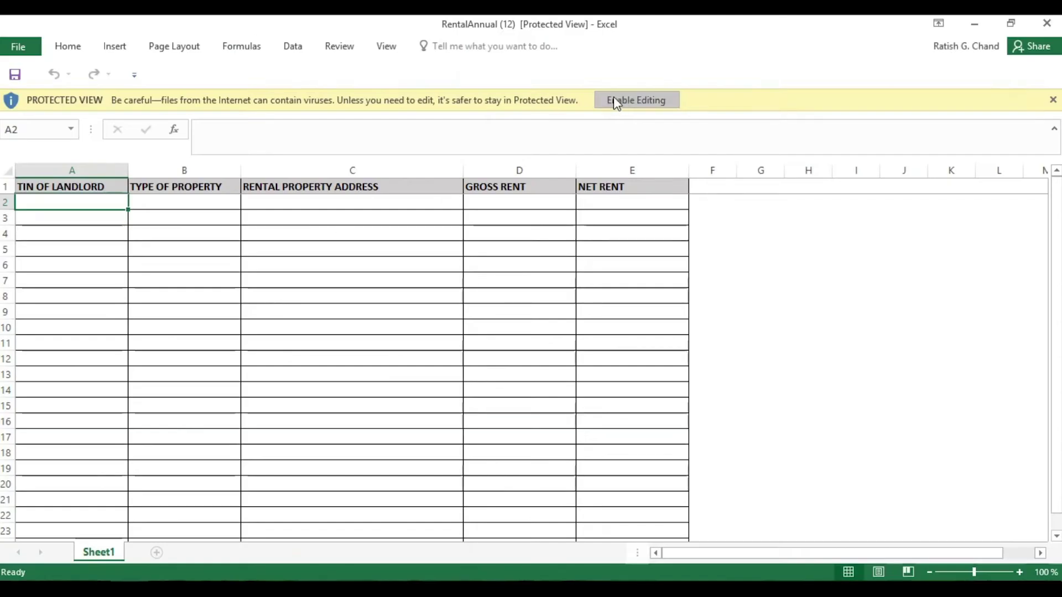
left_click(617, 100)
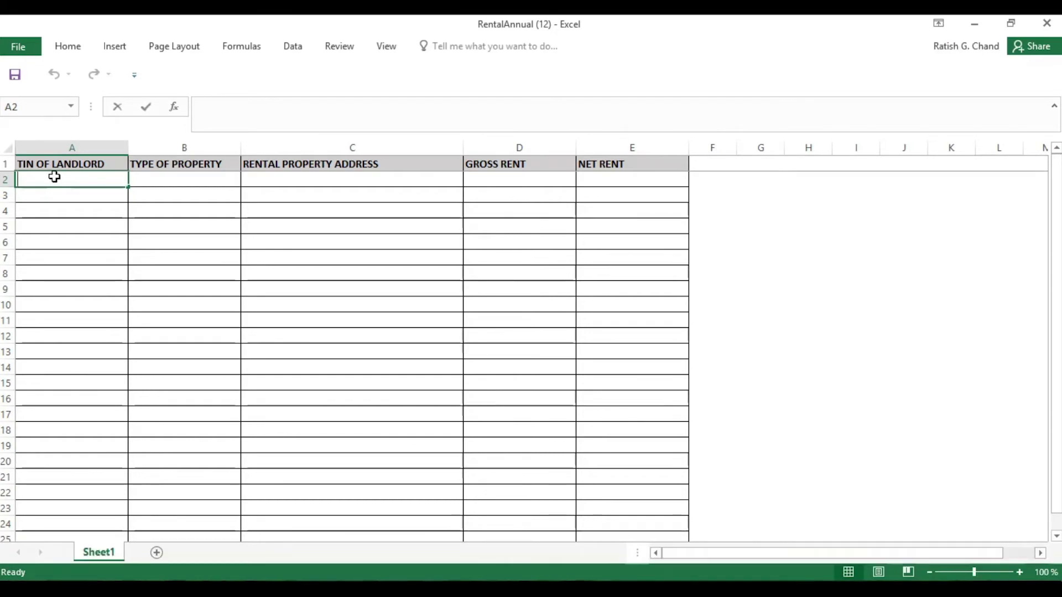
Fill row 2 with the landlord TIN, Residential, Nakasi, gross rent 15000 and net rent 10000
left_click(158, 178)
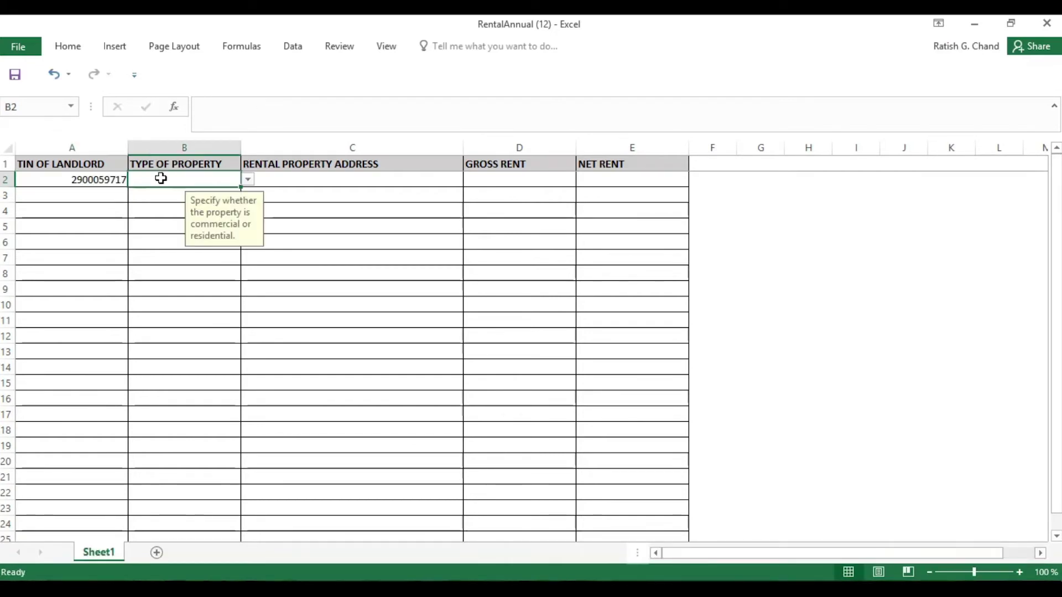
left_click(248, 180)
left_click(155, 193)
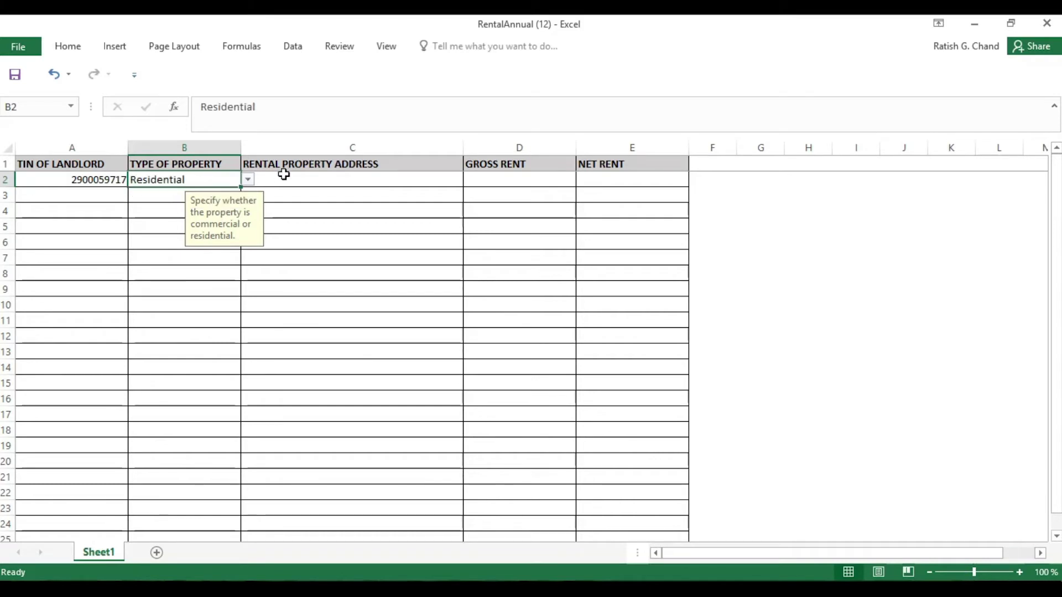
left_click(288, 175)
type("Nakasi")
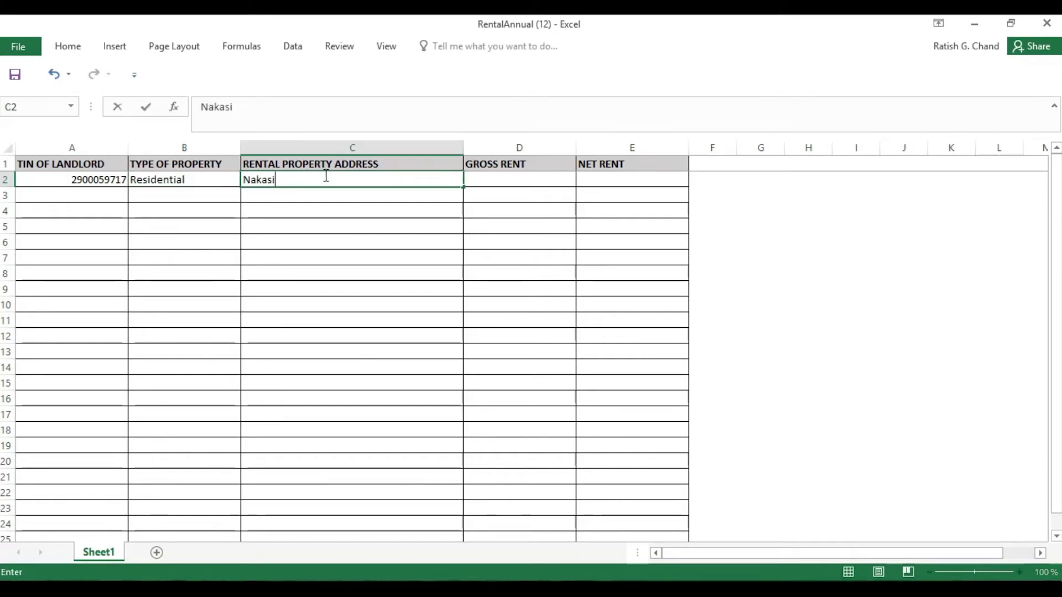
left_click(498, 175)
type("15000")
key("Tab")
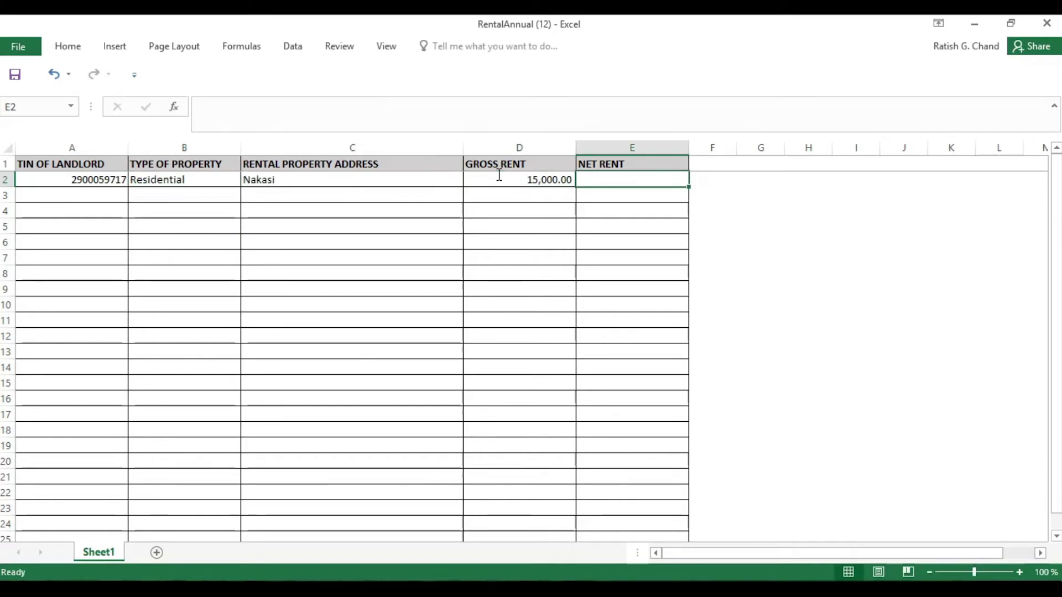
type("10000")
left_click(336, 240)
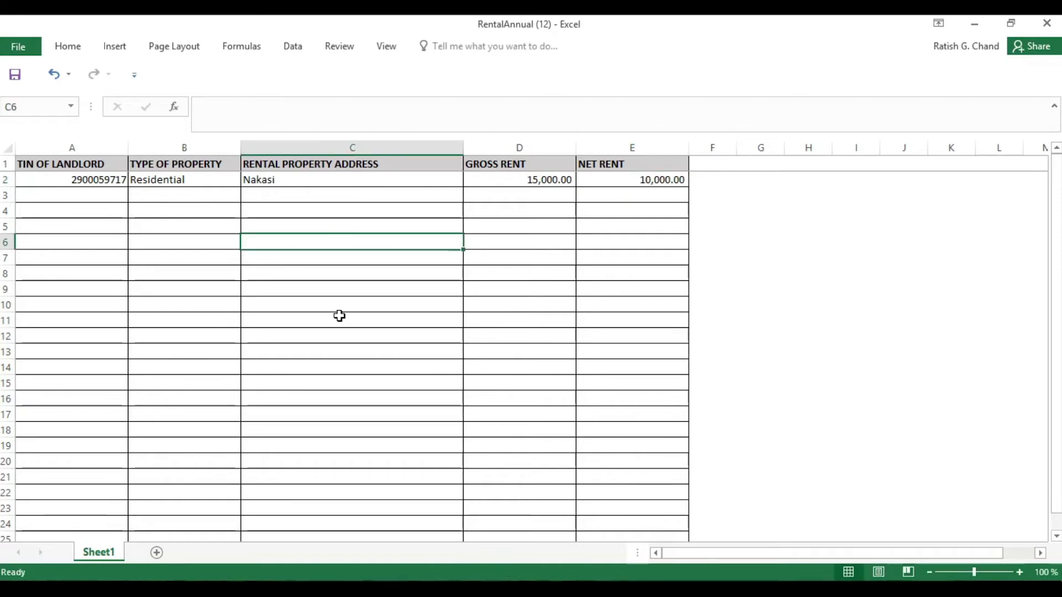
Save the RentalAnnual (12) workbook to the Desktop
left_click(18, 47)
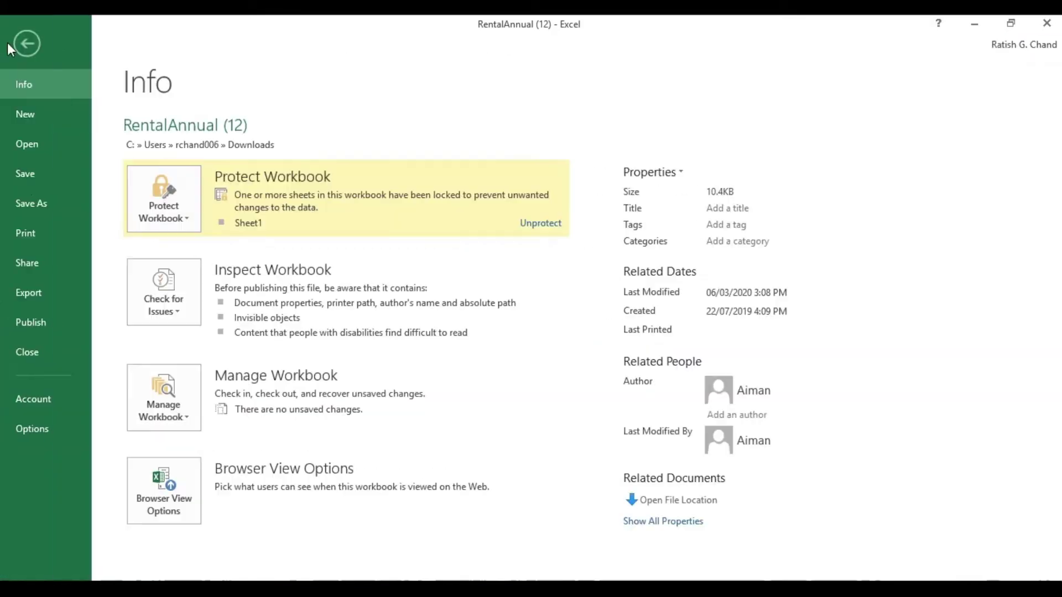
left_click(17, 203)
left_click(189, 256)
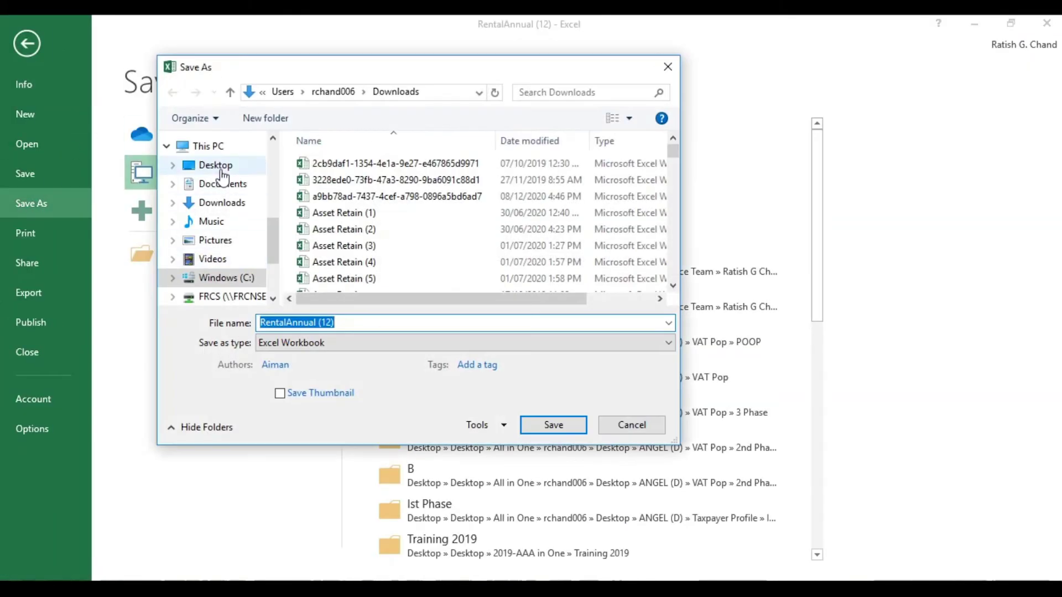
left_click(216, 166)
left_click(551, 425)
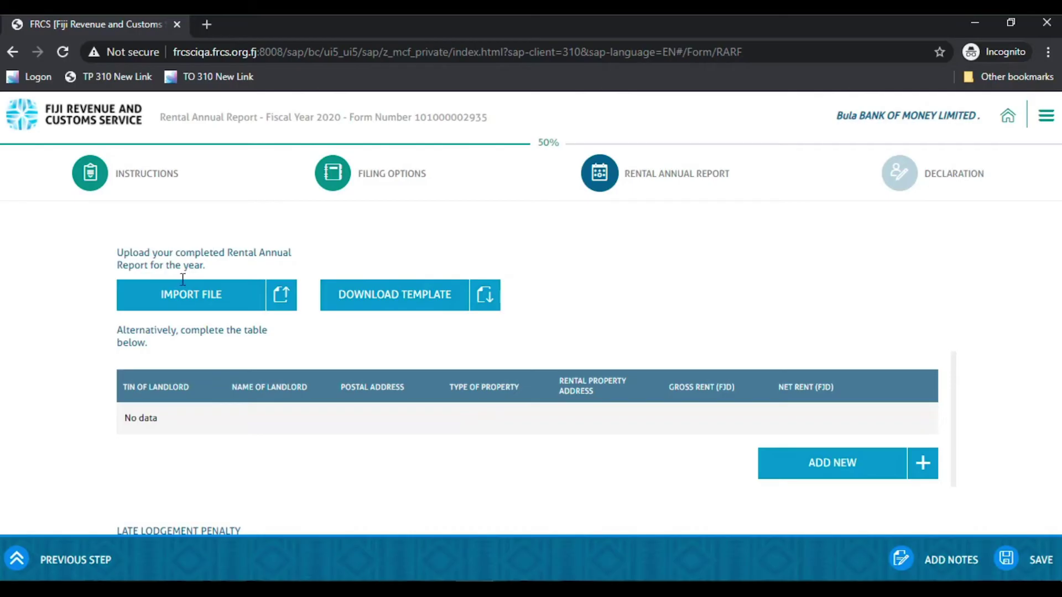
left_click(190, 302)
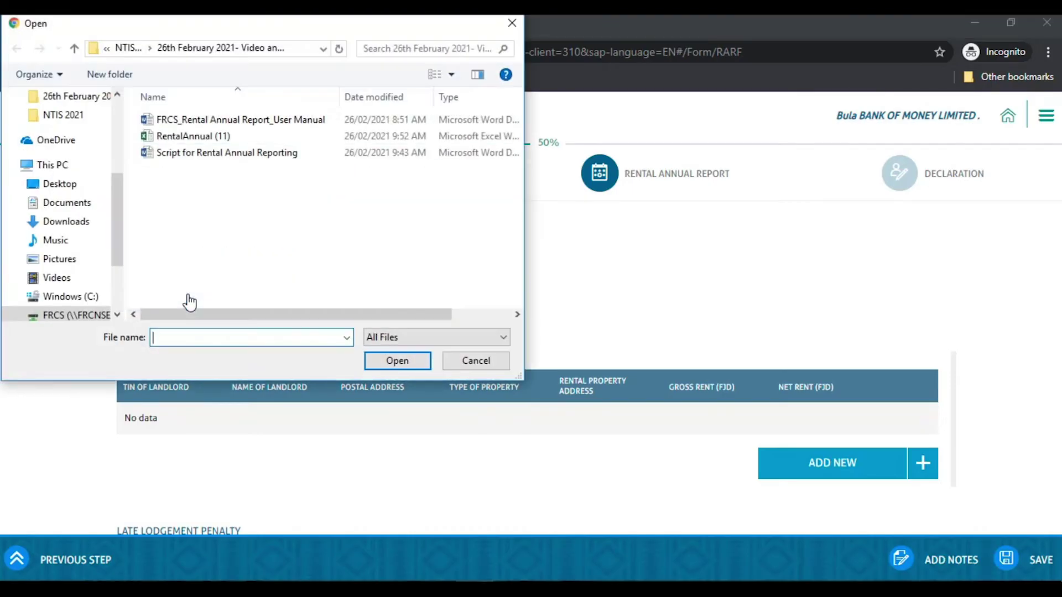
left_click(62, 184)
left_click(221, 276)
left_click(397, 361)
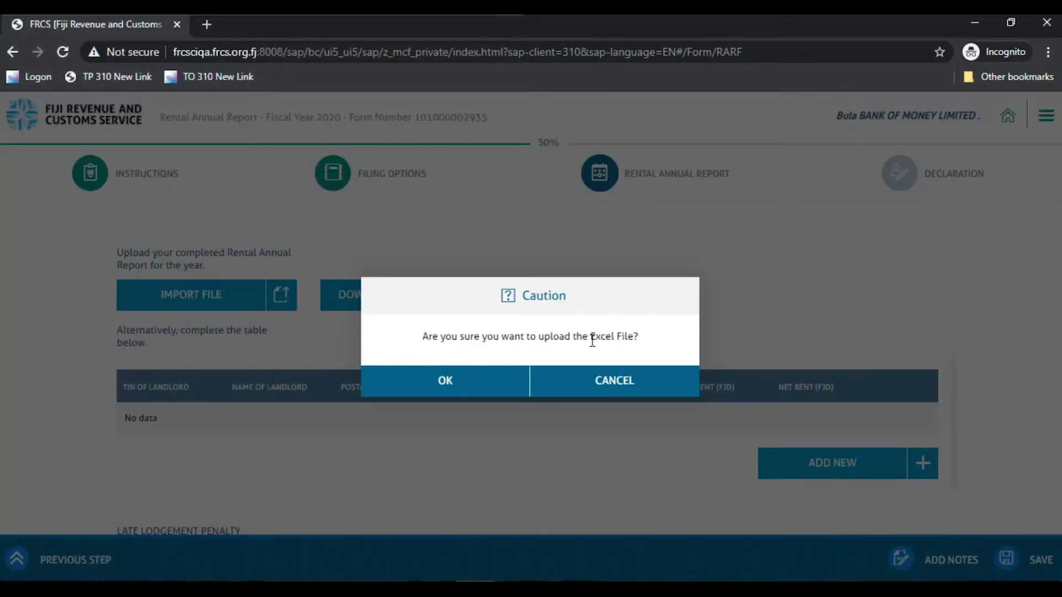
key("Return")
scroll(418, 386, "down", 3)
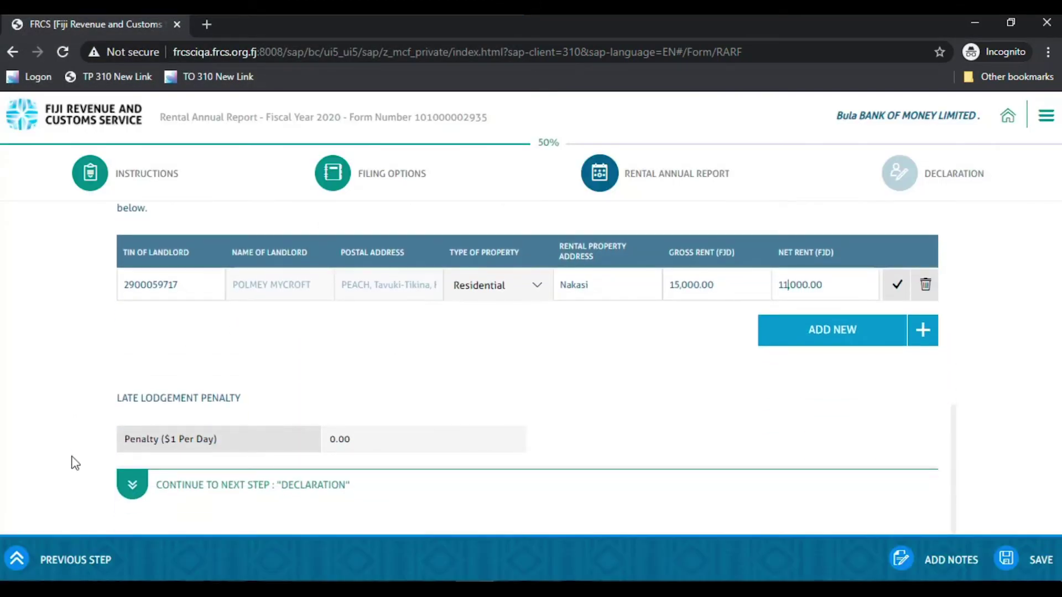
left_click(131, 489)
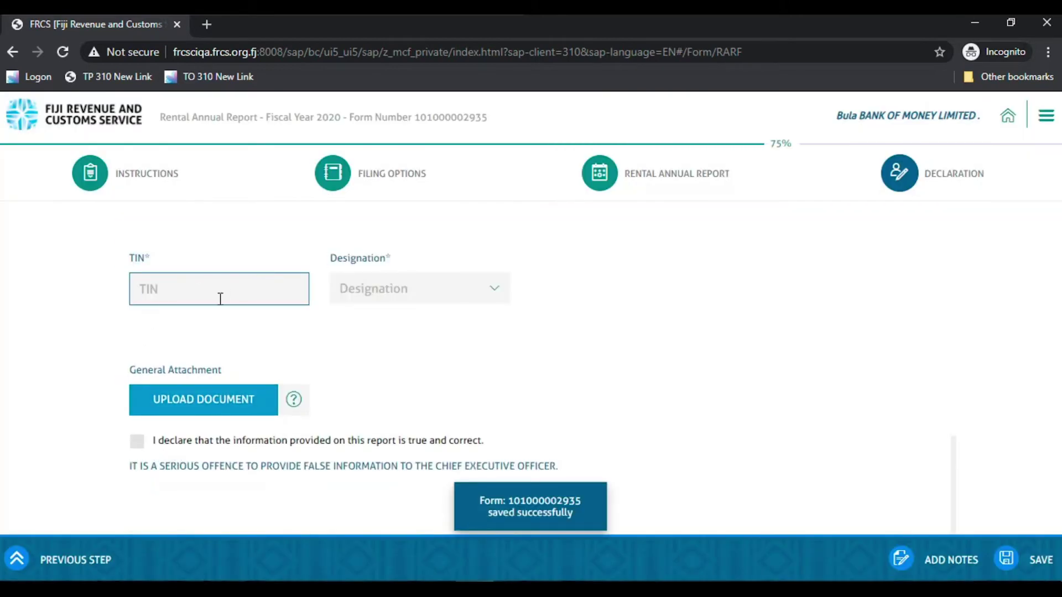
scroll(225, 304, "up", 4)
scroll(225, 310, "up", 1)
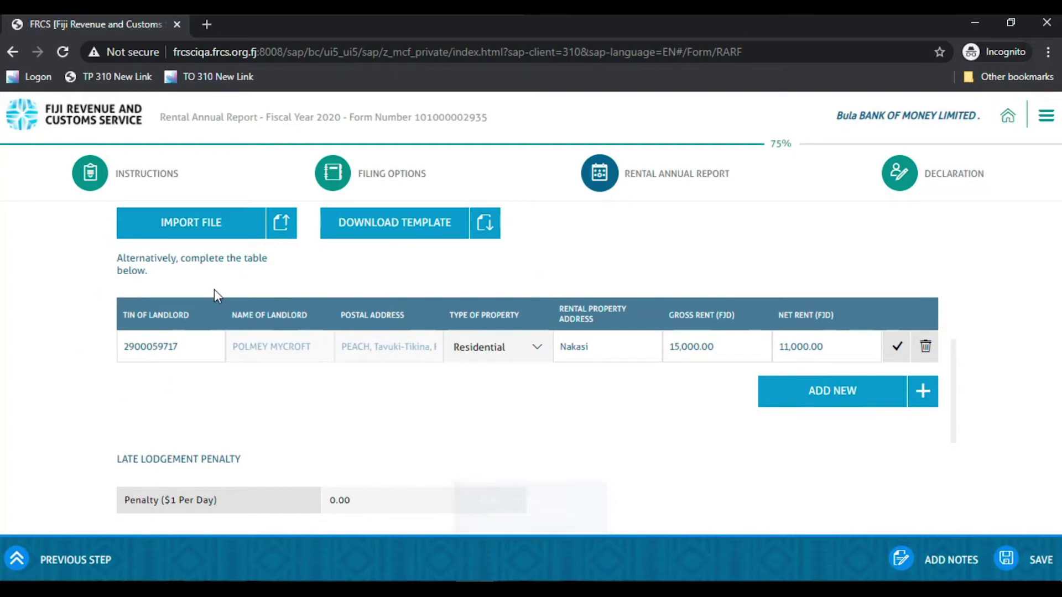
left_click(926, 346)
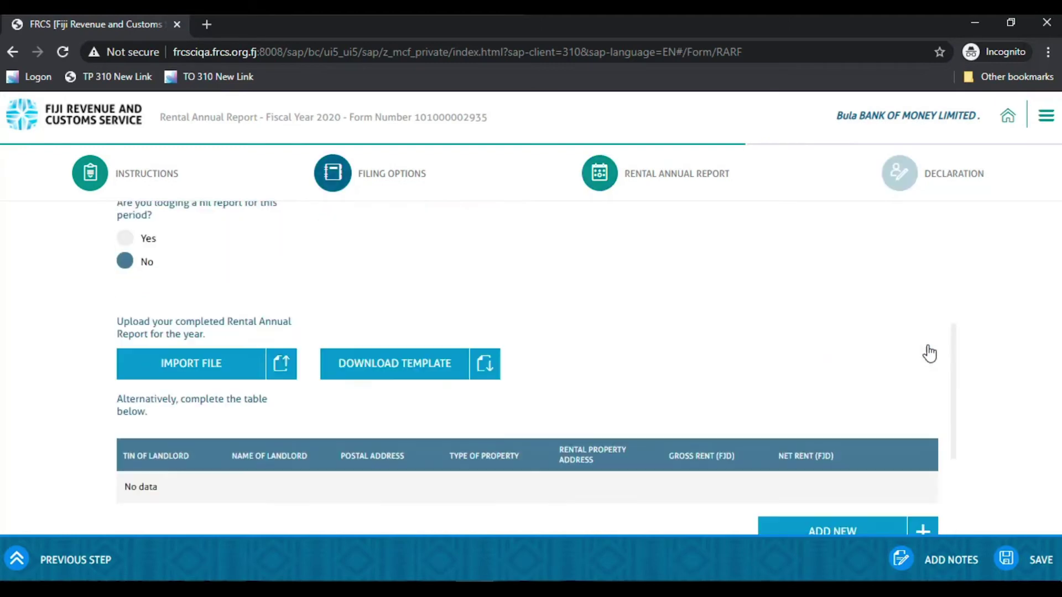
Add a landlord row: pasted TIN, Residential, Nakasi, 15000 gross, 11000 net; then add another row
scroll(376, 349, "down", 1)
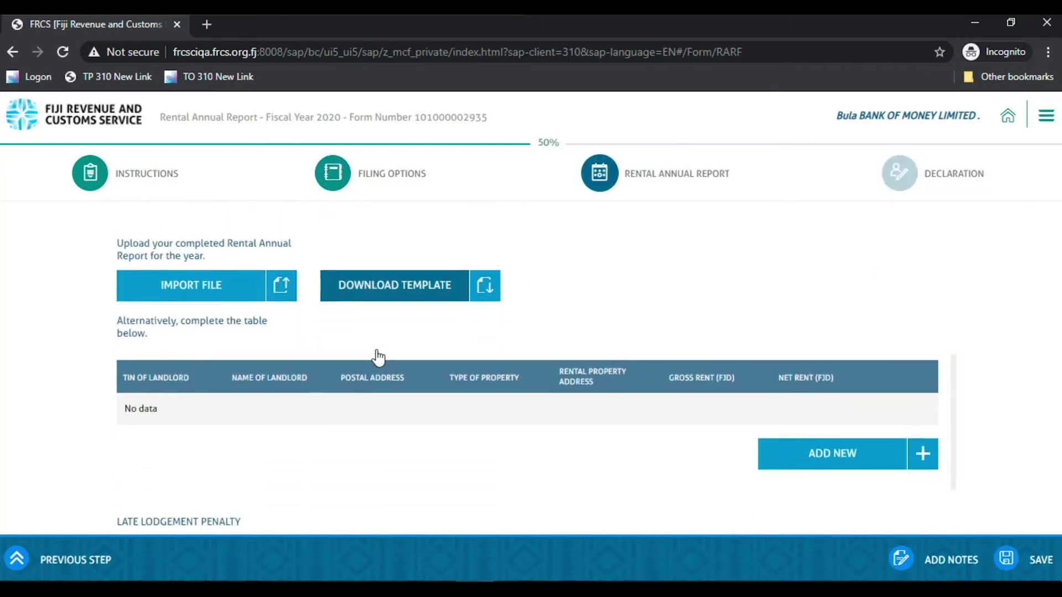
left_click(821, 459)
left_click(162, 411)
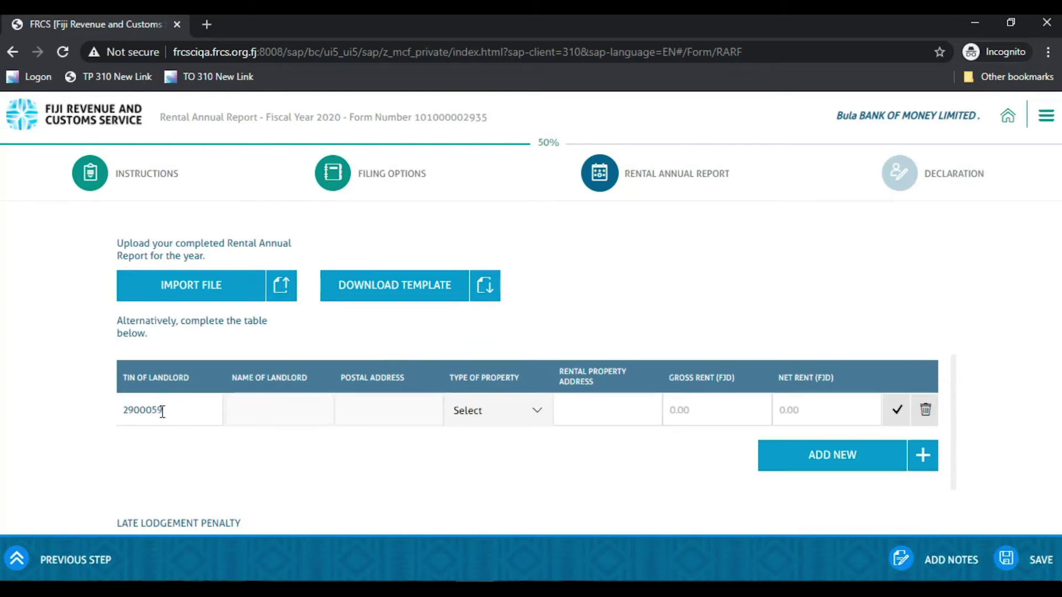
left_click(495, 411)
left_click(477, 441)
left_click(588, 409)
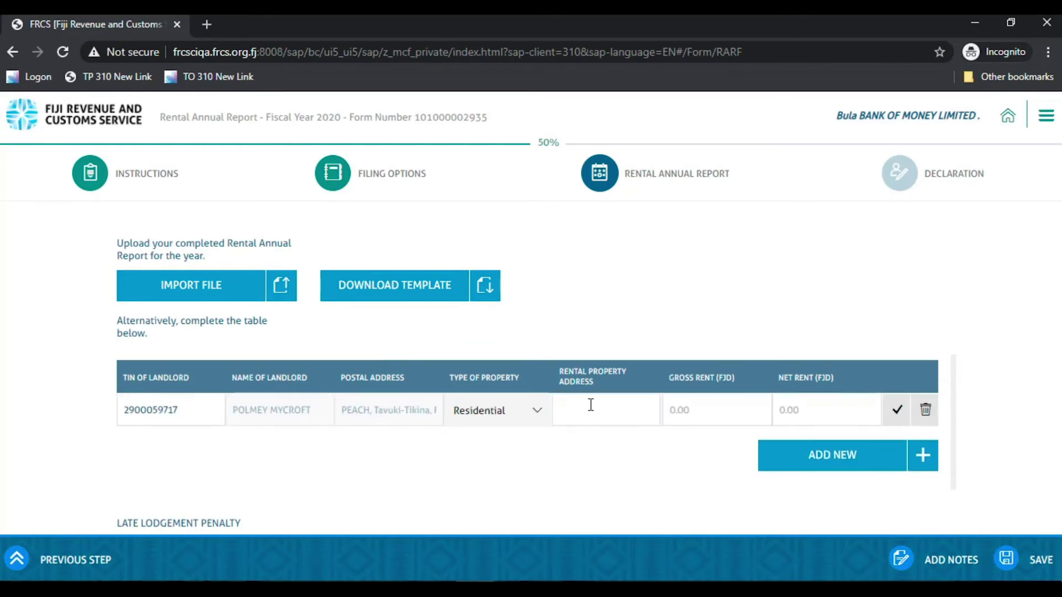
type("Nakasi")
left_click(716, 411)
type("15000")
left_click(818, 409)
type("11000")
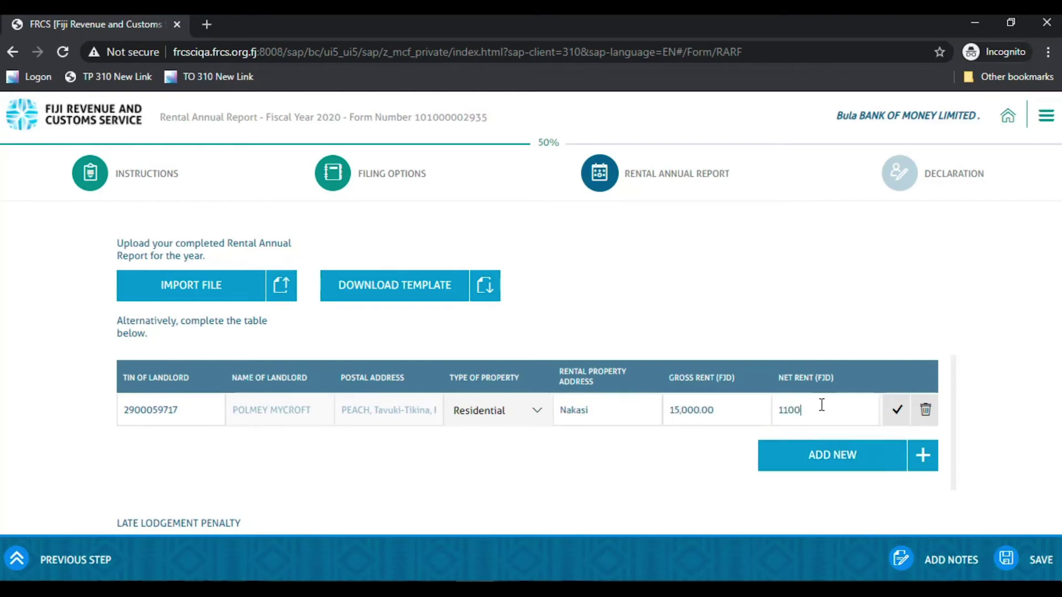
left_click(897, 412)
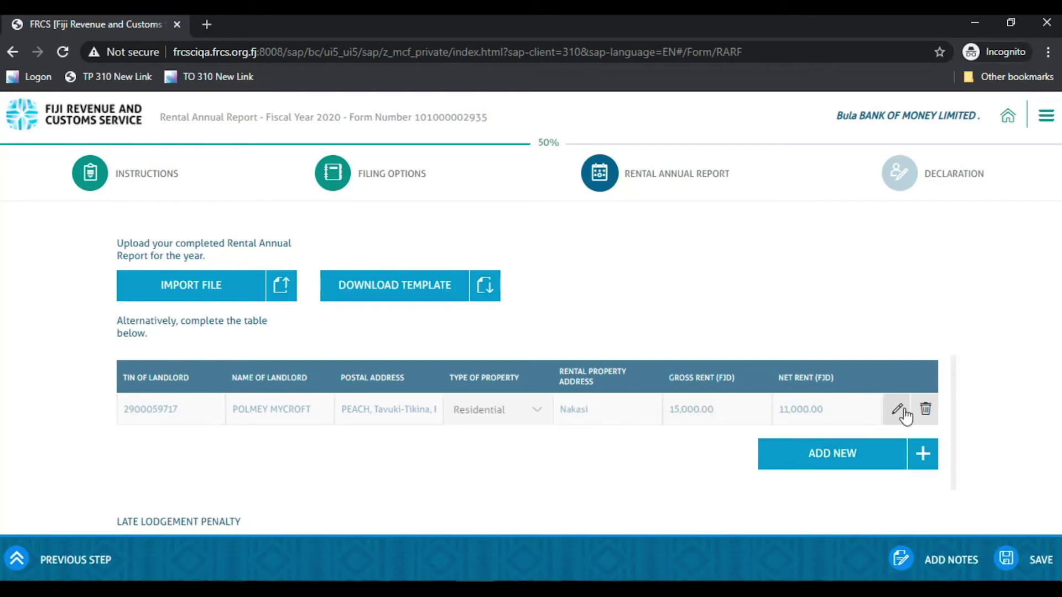
left_click(816, 457)
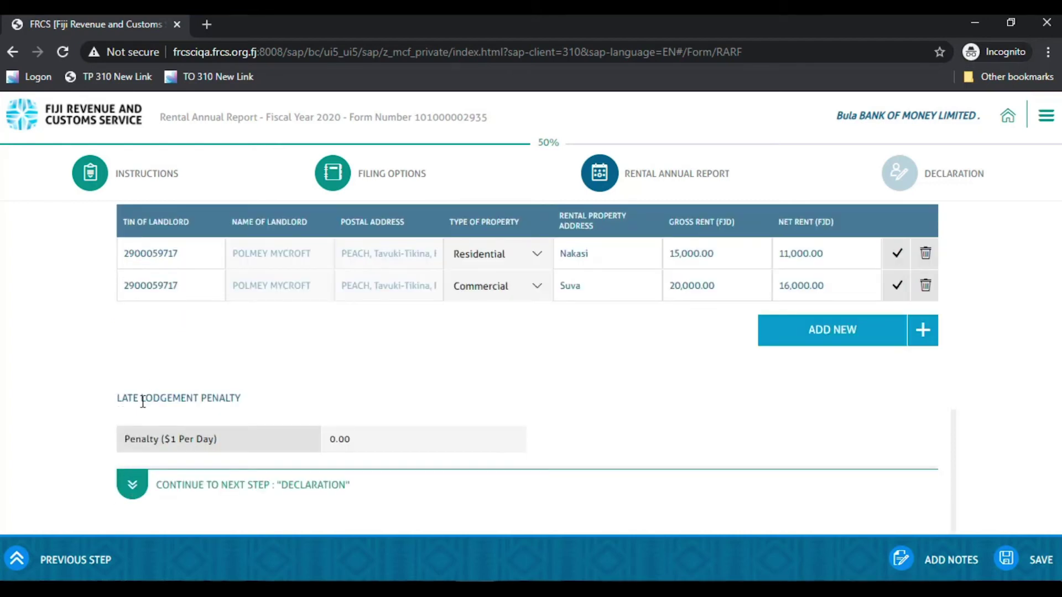
Complete the declaration with the declarant's TIN and designation Manager, tick it, and submit
left_click(141, 495)
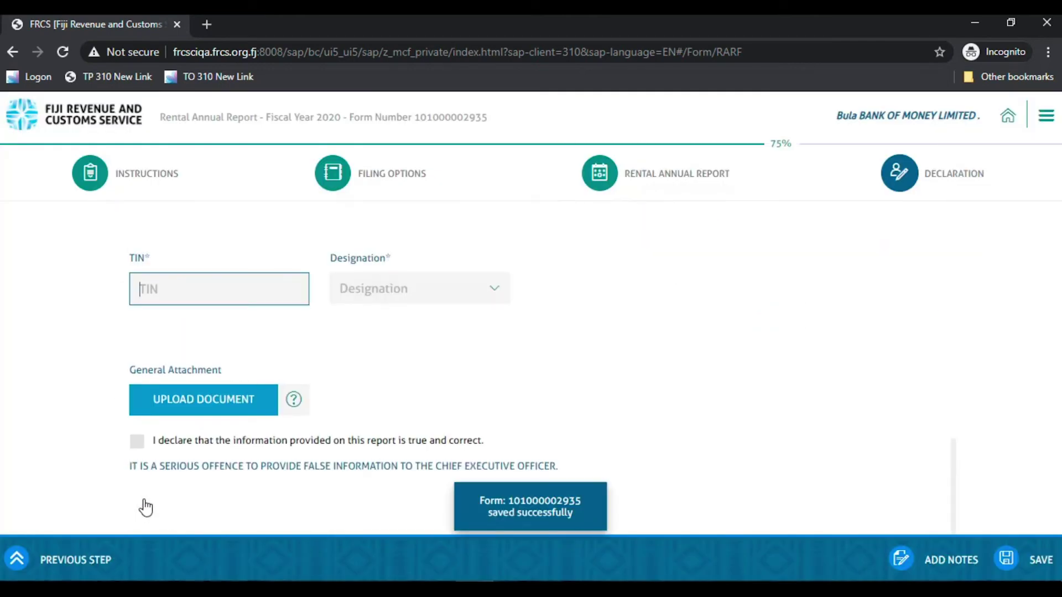
left_click(165, 285)
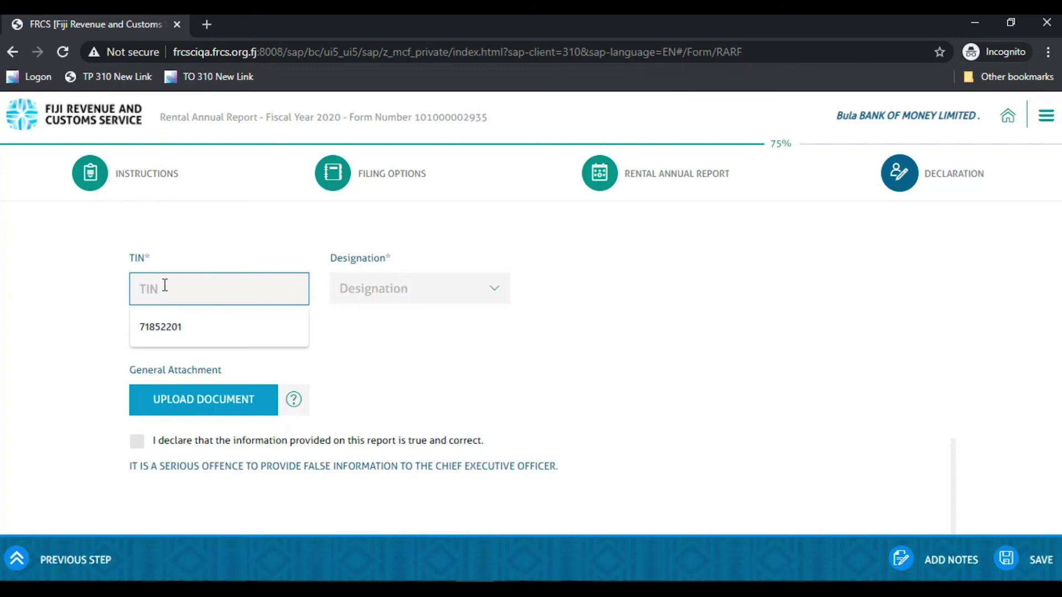
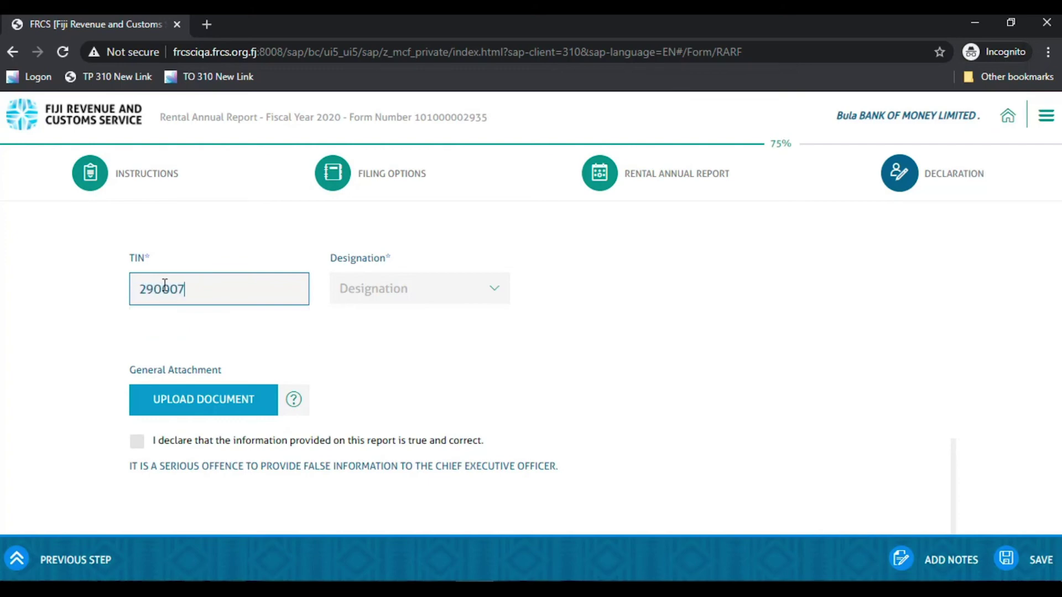
left_click(487, 287)
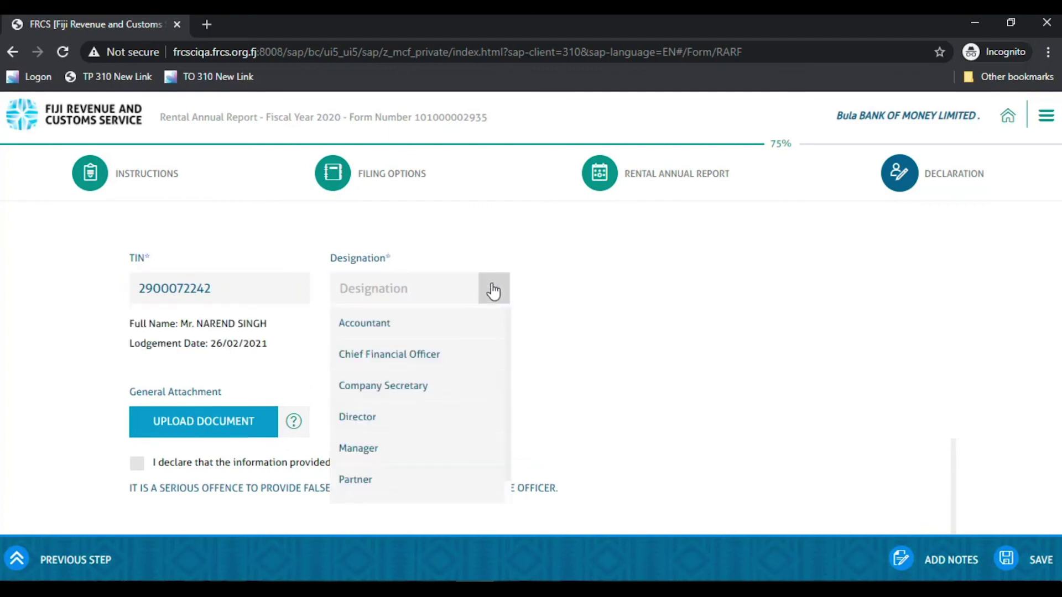
scroll(360, 487, "down", 1)
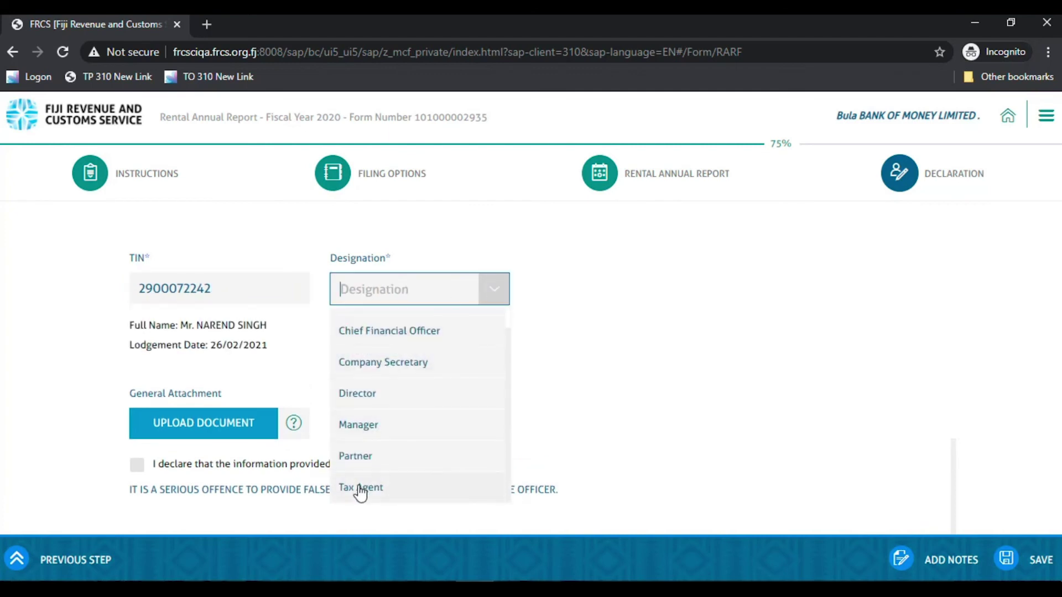
left_click(374, 424)
left_click(137, 466)
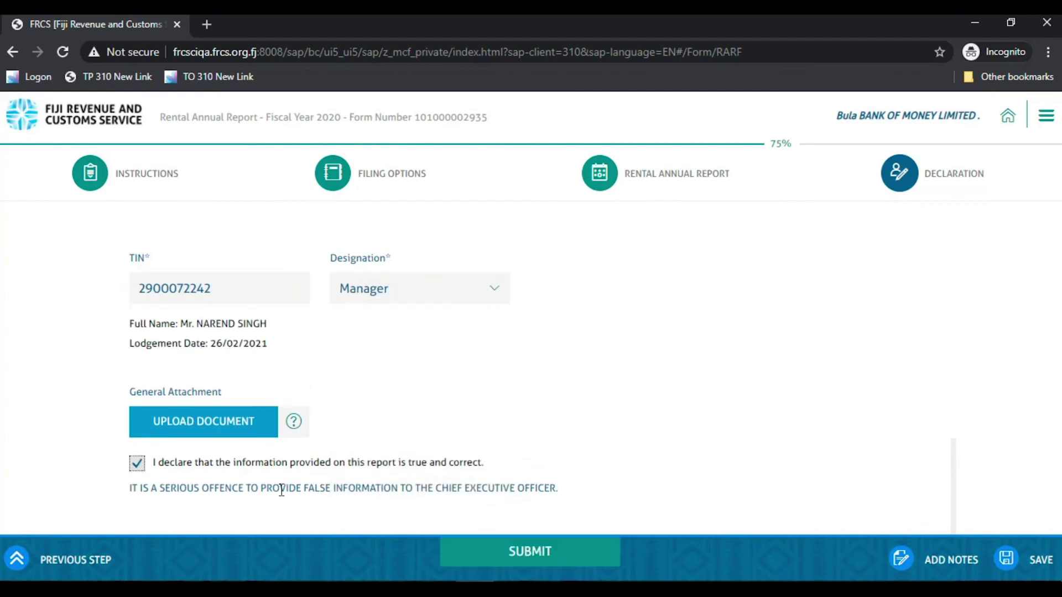
left_click(507, 553)
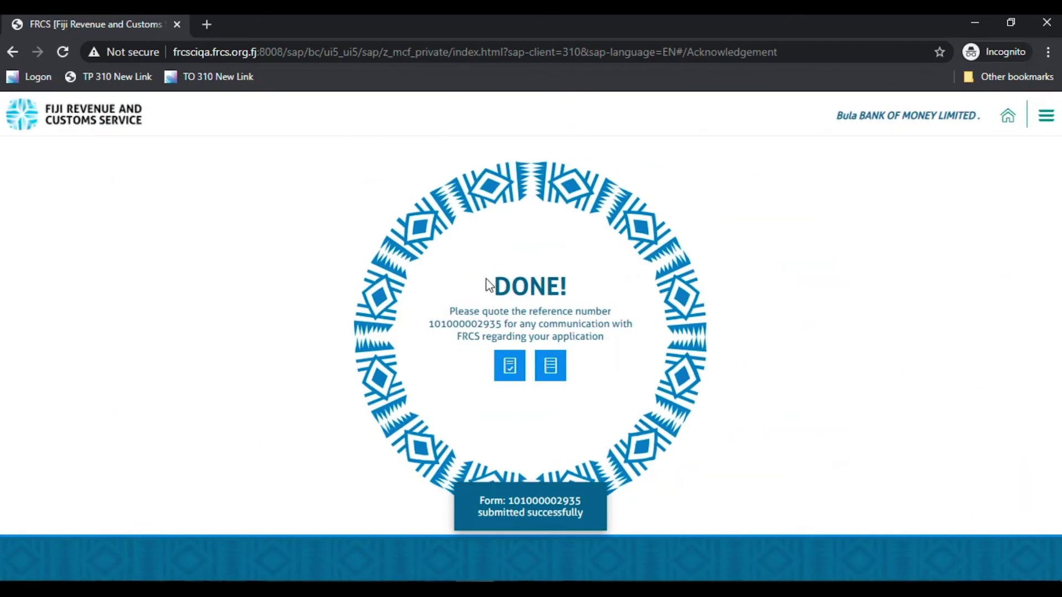
Download and view the confirmation PDF, then return to the portal home dashboard
left_click(508, 368)
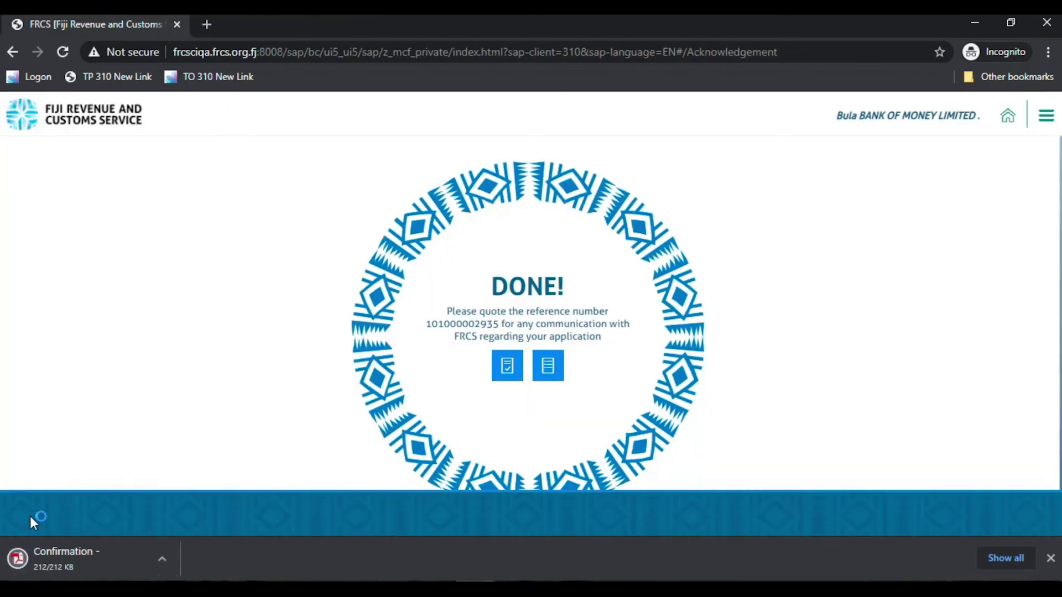
left_click(19, 558)
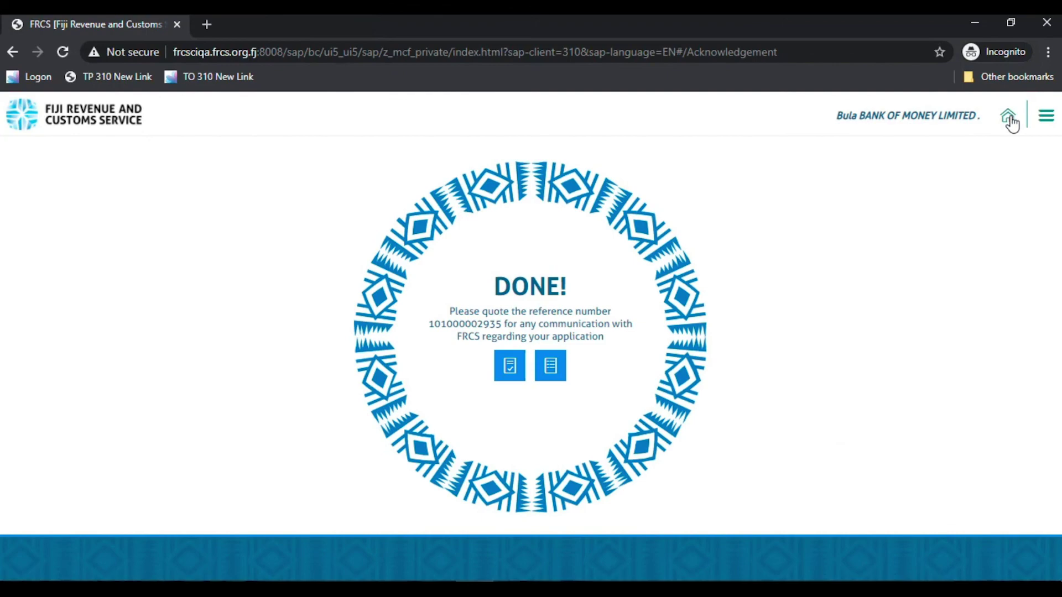
left_click(1010, 119)
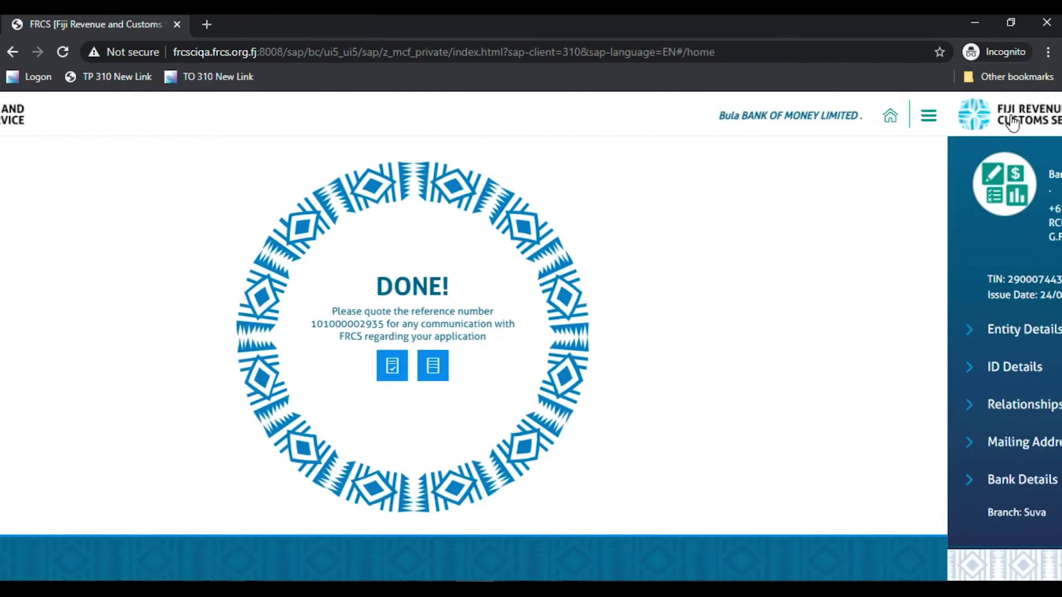